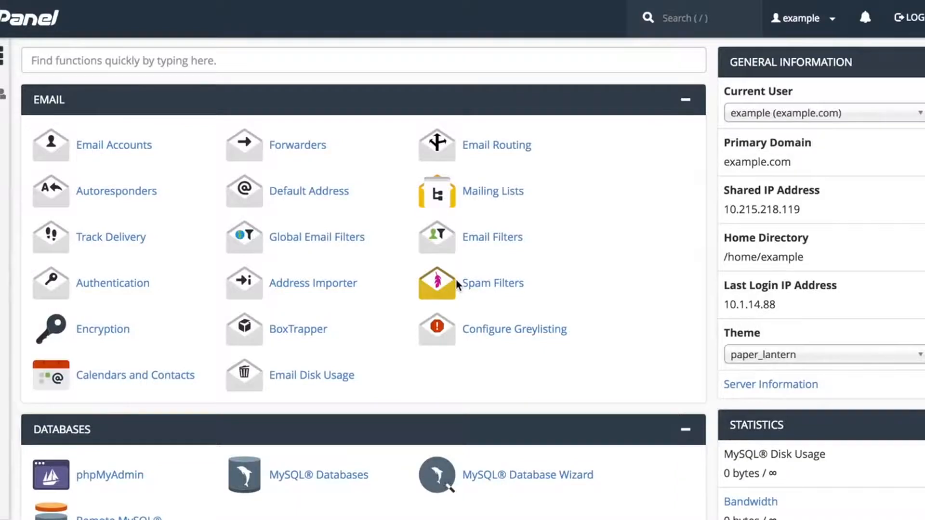
{"action": "scroll", "coordinate": [457, 284], "scroll_direction": "down", "scroll_amount": 7}
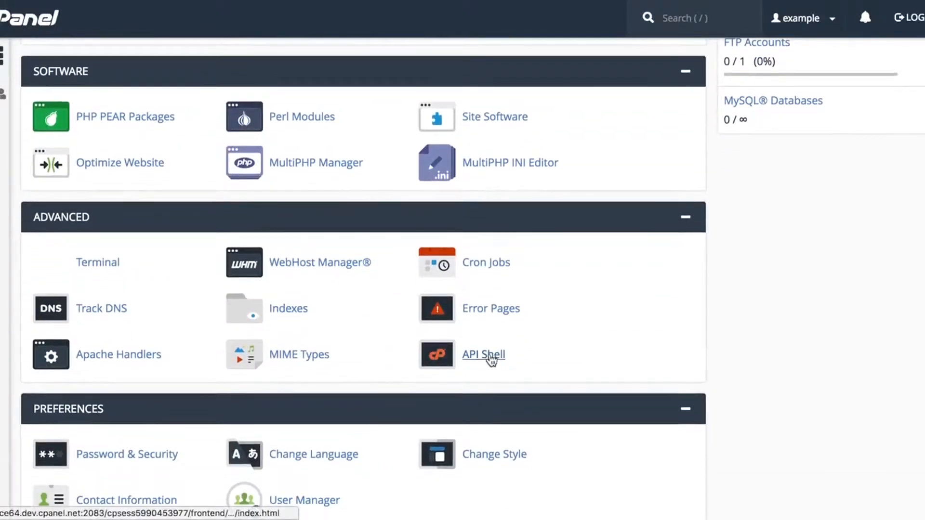
- Scroll to the Advanced section and open the API Shell page
{"action": "left_click", "coordinate": [491, 356]}
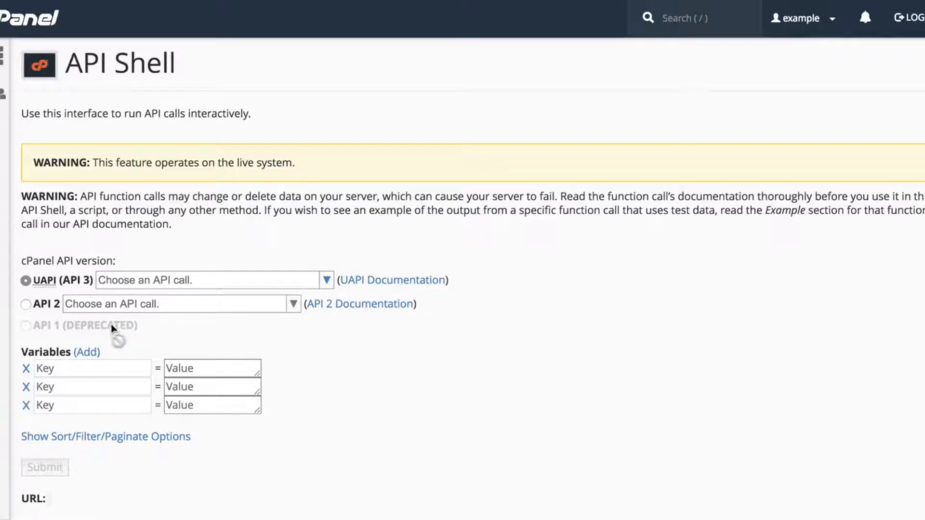
- Browse the available UAPI and API 2 call lists
{"action": "mouse_move", "coordinate": [111, 329]}
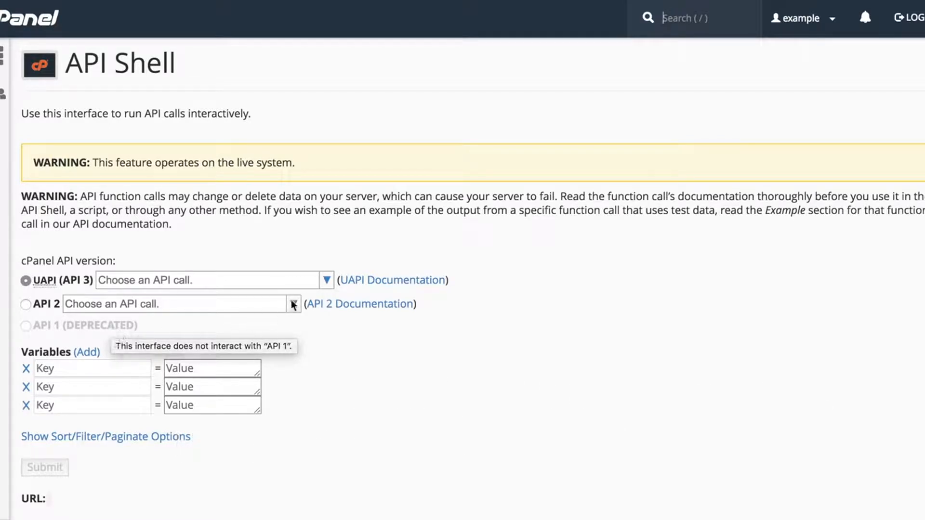
{"action": "left_click", "coordinate": [327, 281]}
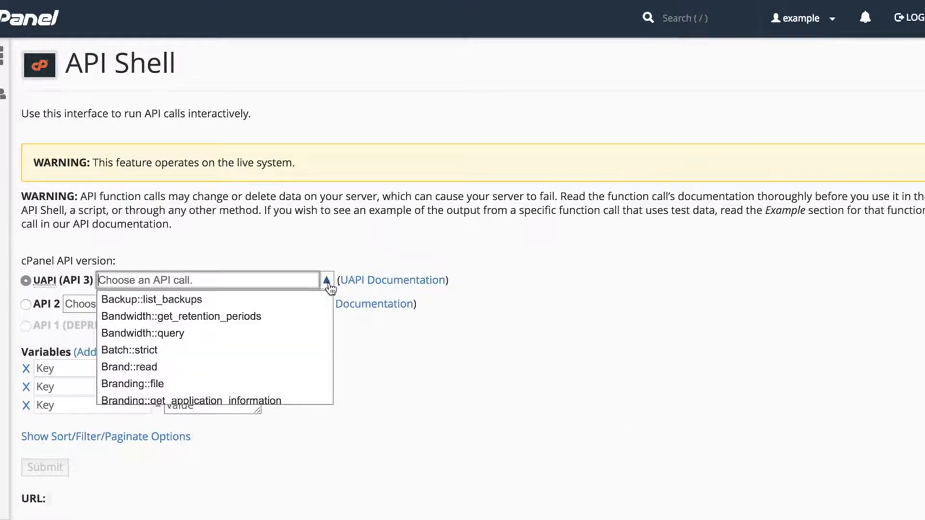
{"action": "left_click", "coordinate": [328, 283]}
{"action": "left_click", "coordinate": [292, 305]}
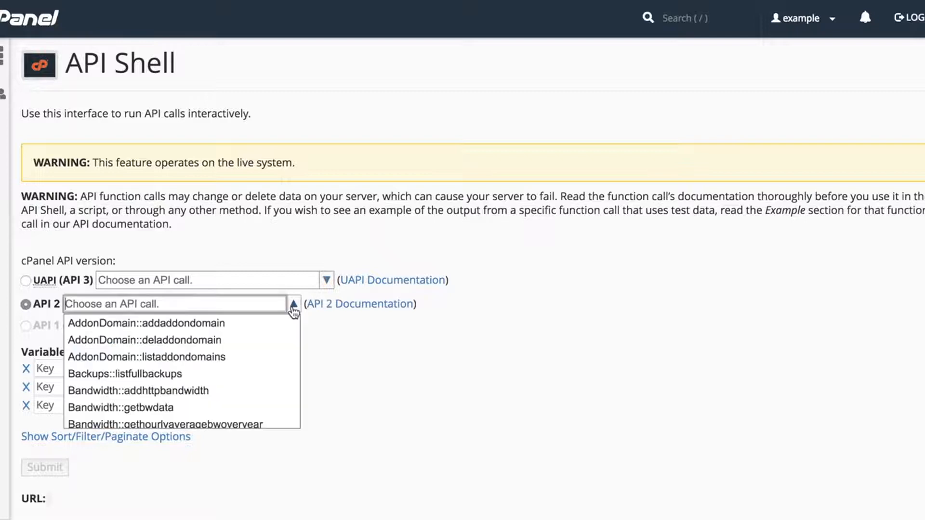
{"action": "left_click", "coordinate": [293, 308]}
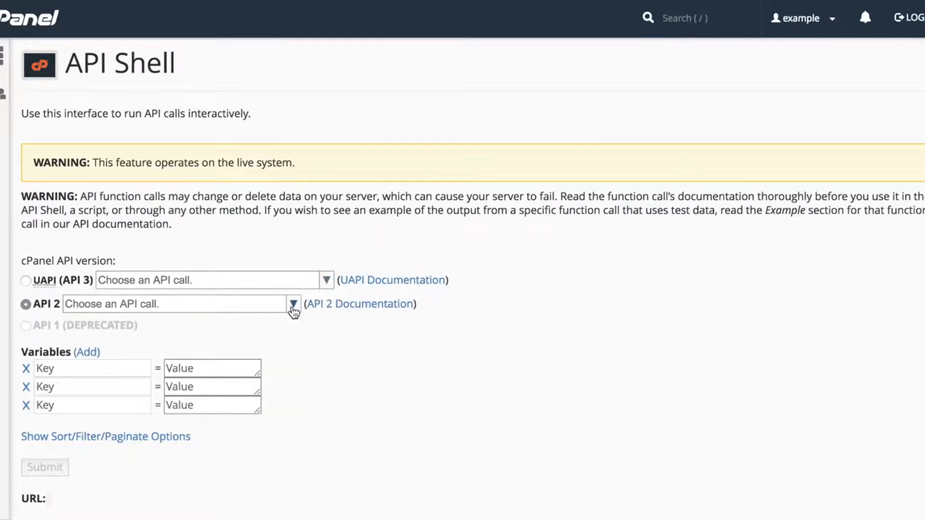
- Search the UAPI calls for 'Domains' and look through the filtered results
{"action": "left_click", "coordinate": [268, 278]}
{"action": "type", "text": "Domains"}
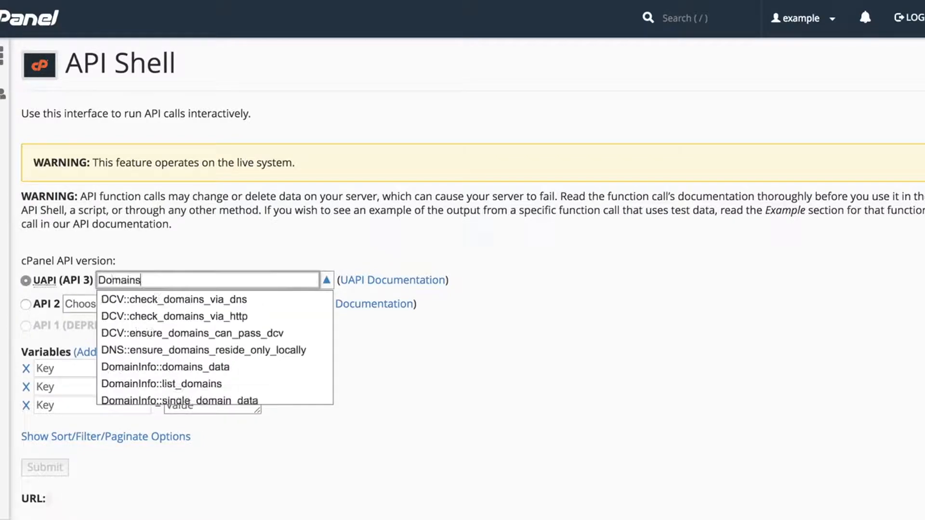
{"action": "scroll", "coordinate": [277, 311], "scroll_direction": "down", "scroll_amount": 5}
{"action": "scroll", "coordinate": [277, 312], "scroll_direction": "up", "scroll_amount": 3}
{"action": "scroll", "coordinate": [278, 312], "scroll_direction": "up", "scroll_amount": 2}
{"action": "left_click", "coordinate": [327, 280]}
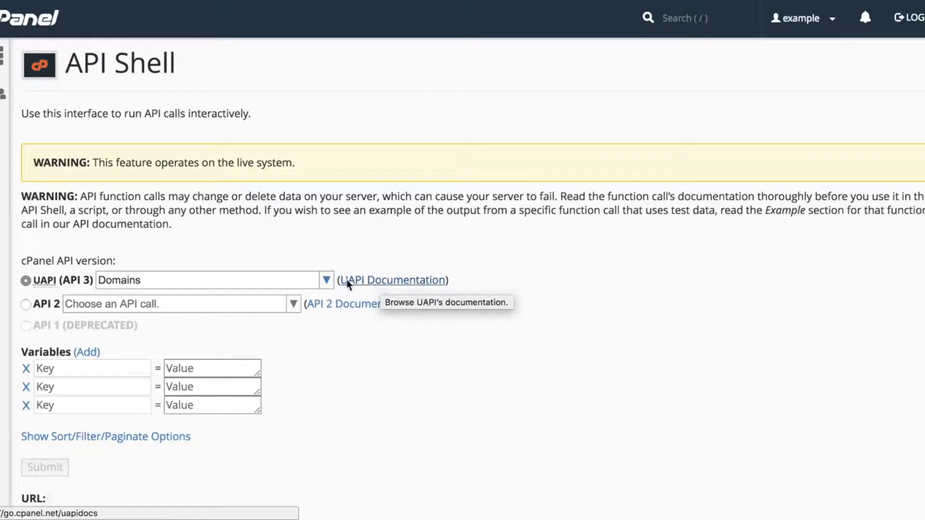
- Replace the call search text with Email::add_pop
{"action": "left_click", "coordinate": [245, 275]}
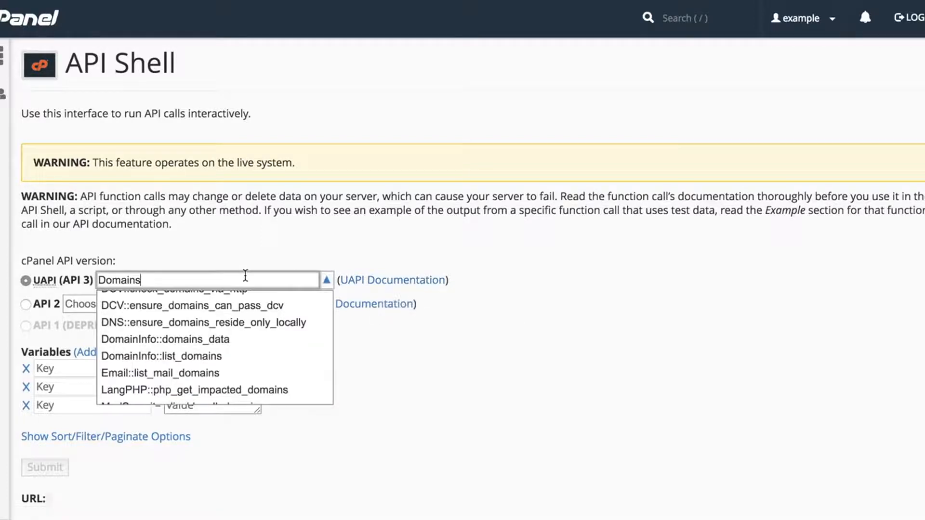
{"action": "double_click", "coordinate": [245, 275]}
{"action": "type", "text": "Emai"}
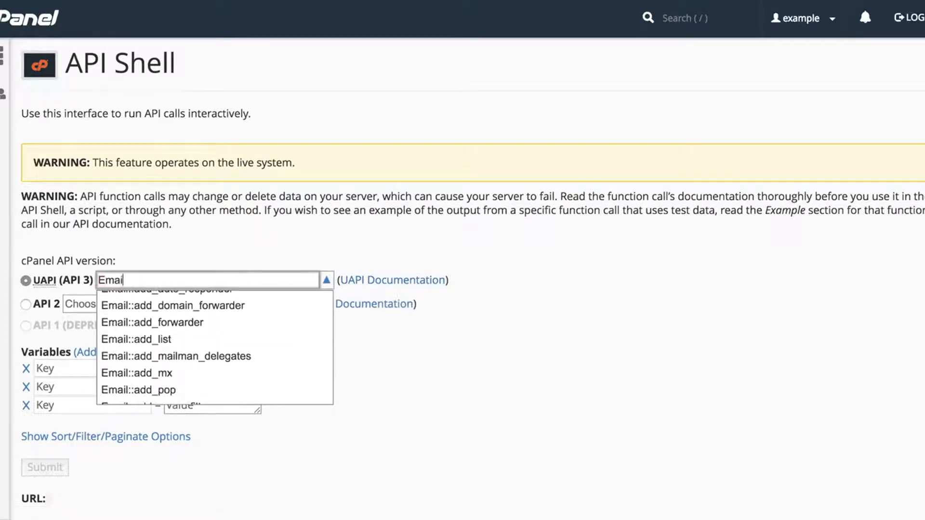
{"action": "type", "text": "l::add_pop"}
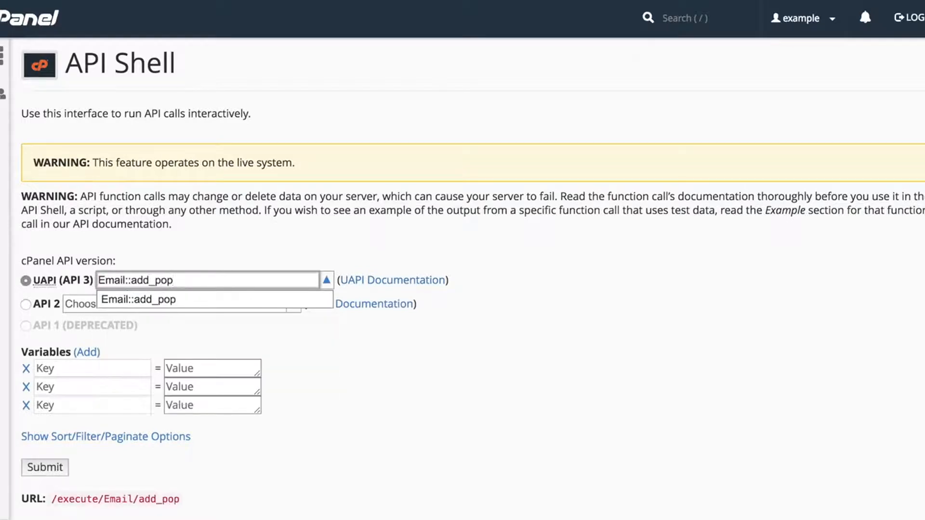
- Select Email::add_pop and name the variables email, password and quota
{"action": "left_click", "coordinate": [227, 297]}
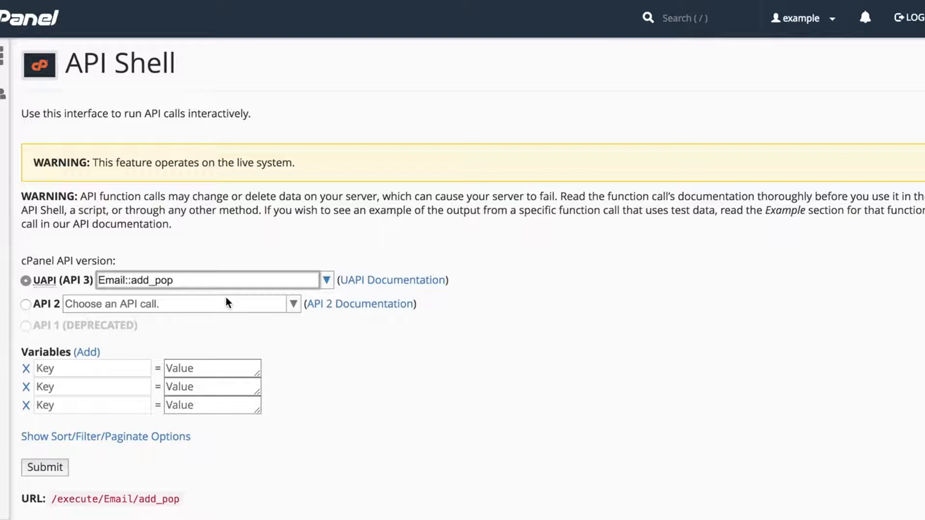
{"action": "left_click", "coordinate": [97, 368]}
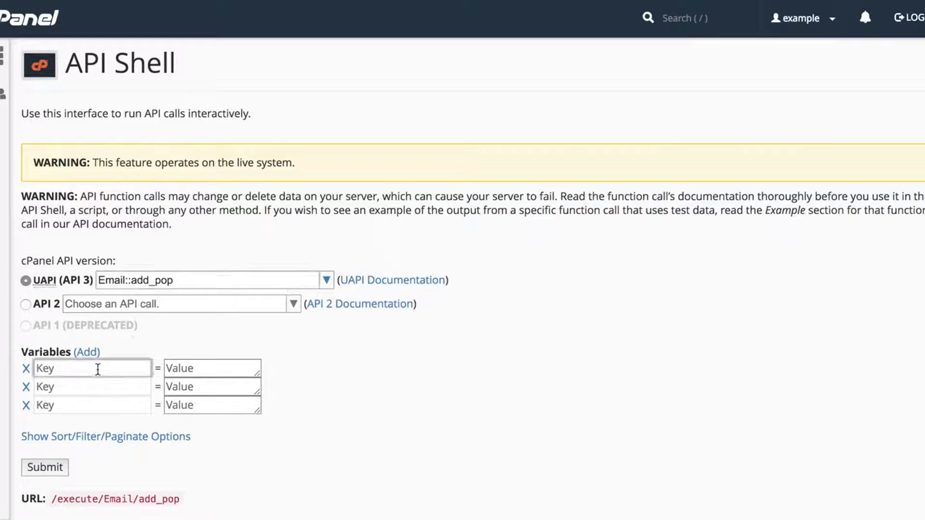
{"action": "type", "text": "email"}
{"action": "key", "text": "Tab"}
{"action": "key", "text": "Tab"}
{"action": "key", "text": "Tab"}
{"action": "type", "text": "password"}
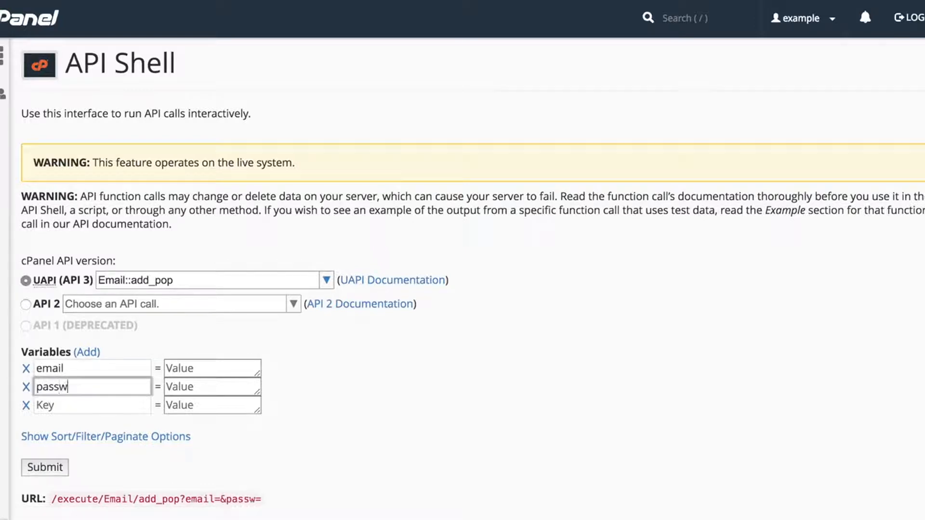
{"action": "key", "text": "Tab"}
{"action": "key", "text": "Tab"}
{"action": "key", "text": "Tab"}
{"action": "type", "text": "quota"}
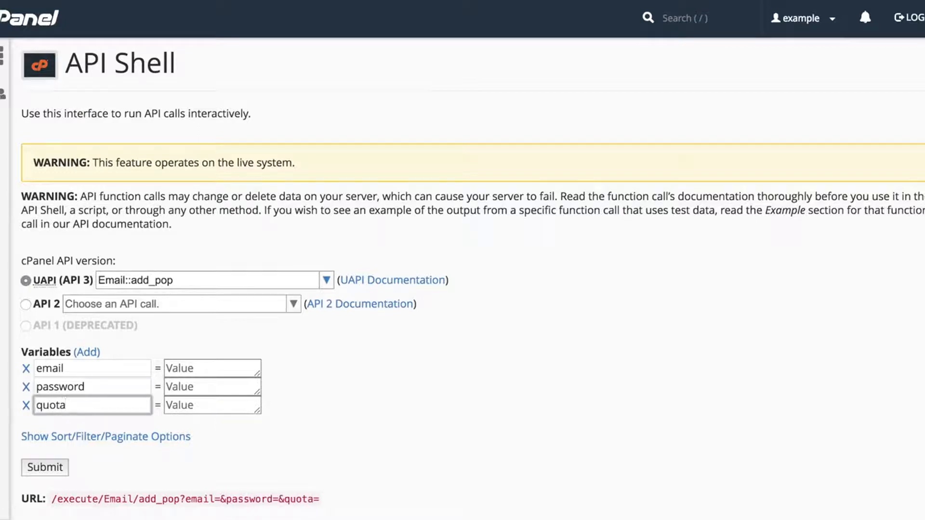
- Add a fourth variable named domain, then delete that extra row
{"action": "left_click", "coordinate": [92, 354]}
{"action": "left_click", "coordinate": [93, 425]}
{"action": "type", "text": "domain"}
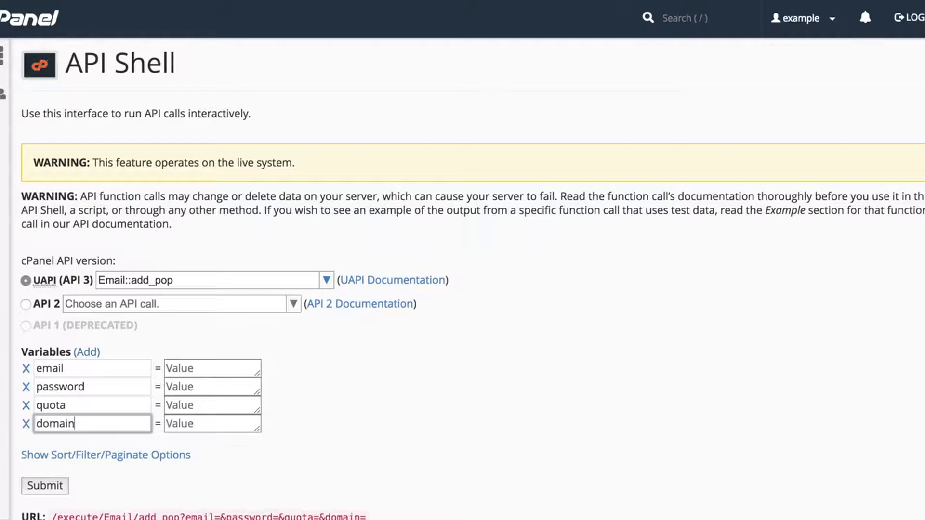
{"action": "left_click", "coordinate": [26, 425]}
{"action": "left_click", "coordinate": [26, 425]}
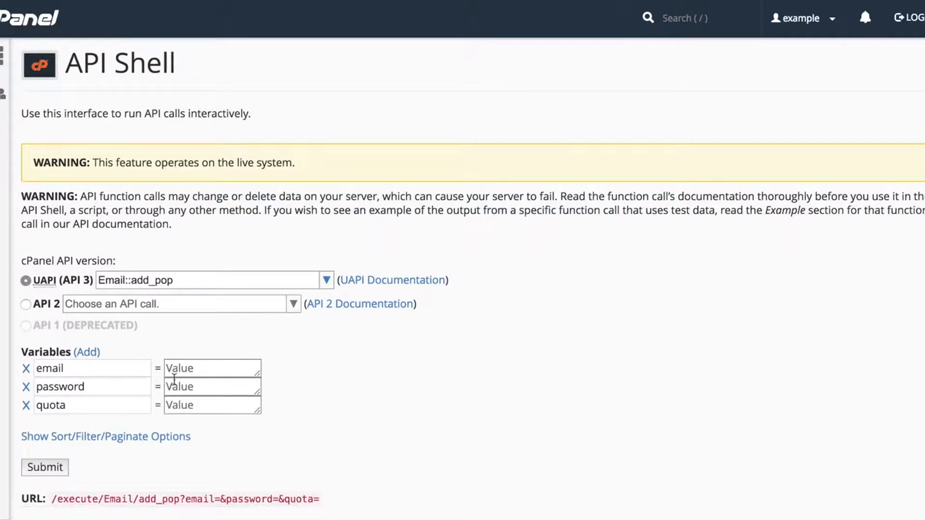
- Enter the variable values: the new mailbox address, the account password, and quota 200
{"action": "left_click", "coordinate": [198, 369]}
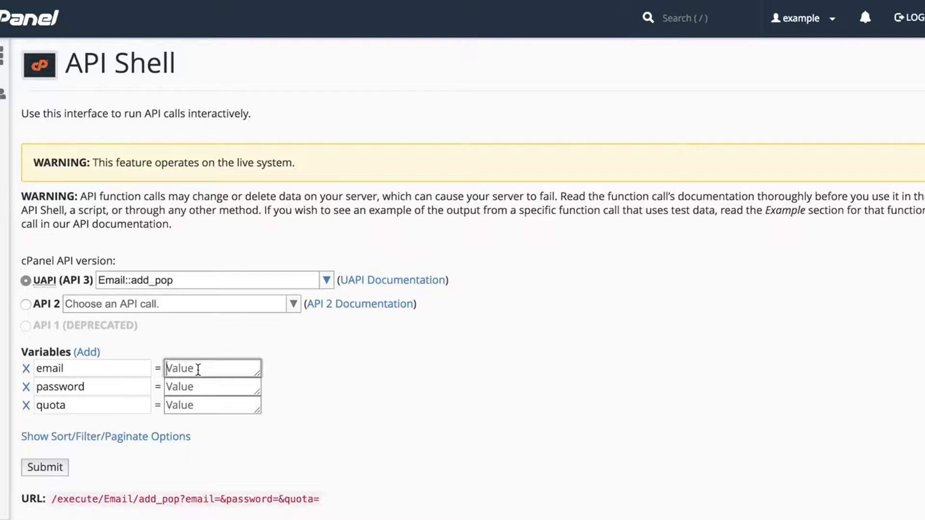
{"action": "type", "text": "newaddress"}
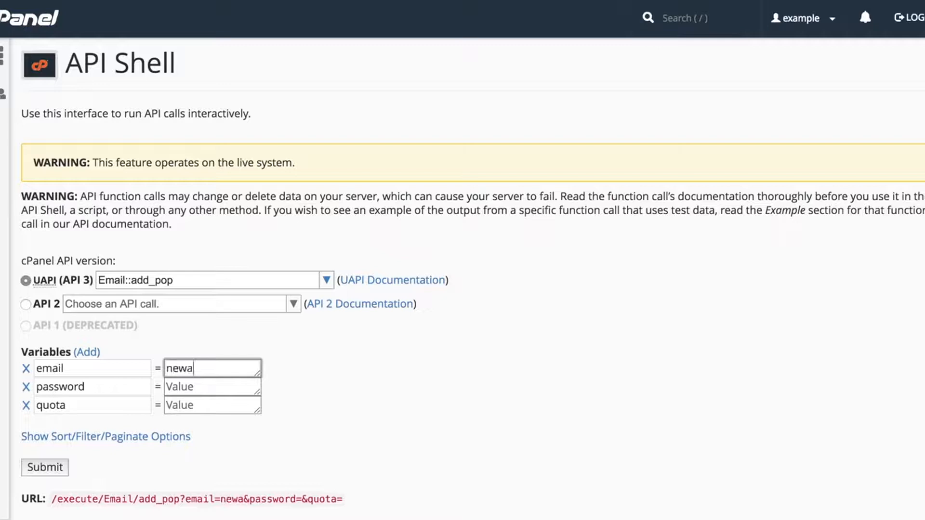
{"action": "key", "text": "Tab"}
{"action": "key", "text": "Tab"}
{"action": "type", "text": "12345luggage"}
{"action": "key", "text": "Tab"}
{"action": "key", "text": "Tab"}
{"action": "type", "text": "200"}
{"action": "scroll", "coordinate": [462, 280], "scroll_direction": "down", "scroll_amount": 5}
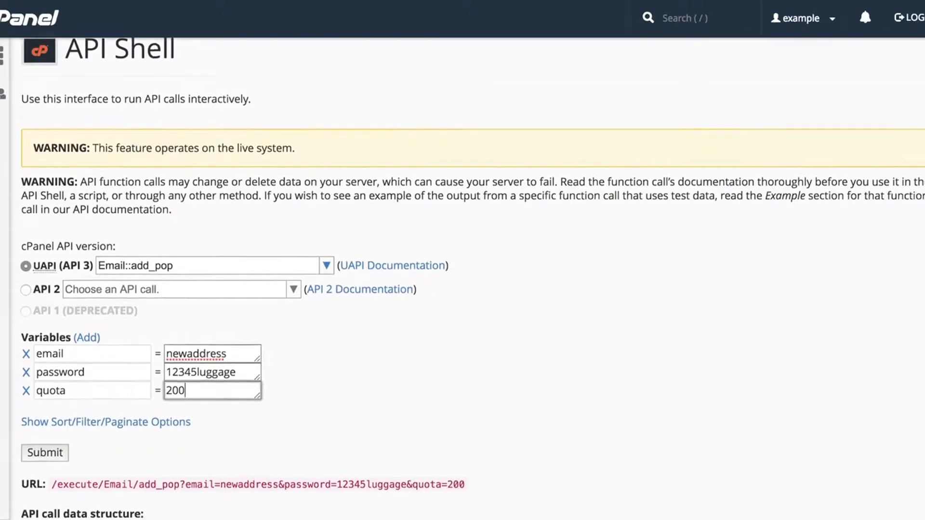
{"action": "scroll", "coordinate": [463, 280], "scroll_direction": "down", "scroll_amount": 4}
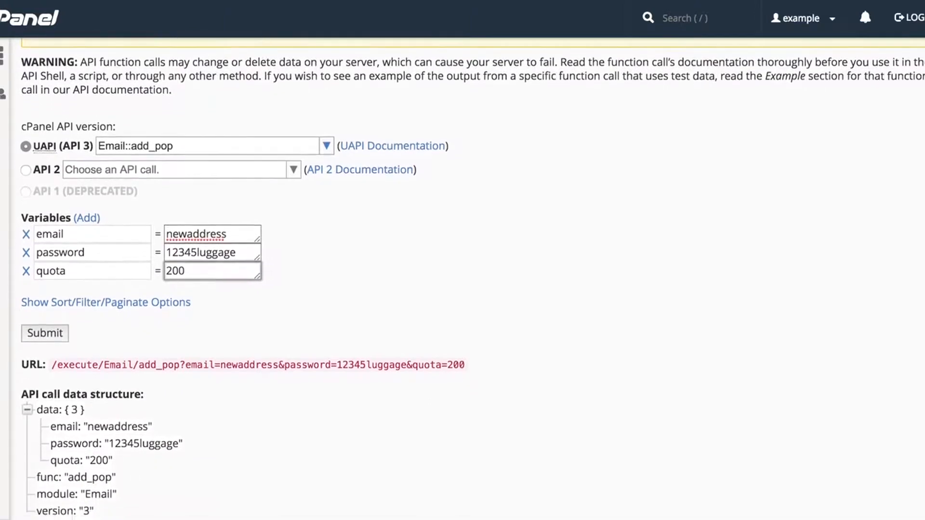
{"action": "scroll", "coordinate": [462, 280], "scroll_direction": "down", "scroll_amount": 3}
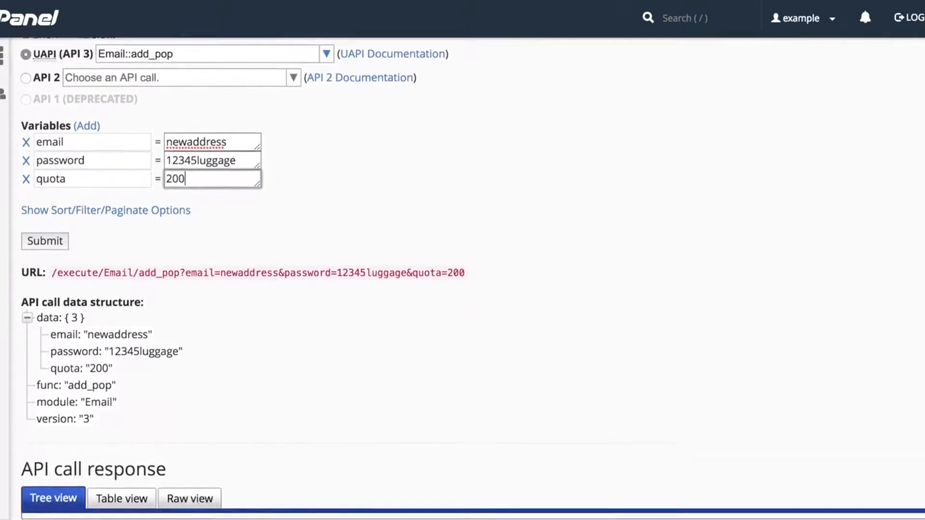
{"action": "scroll", "coordinate": [462, 280], "scroll_direction": "down", "scroll_amount": 1}
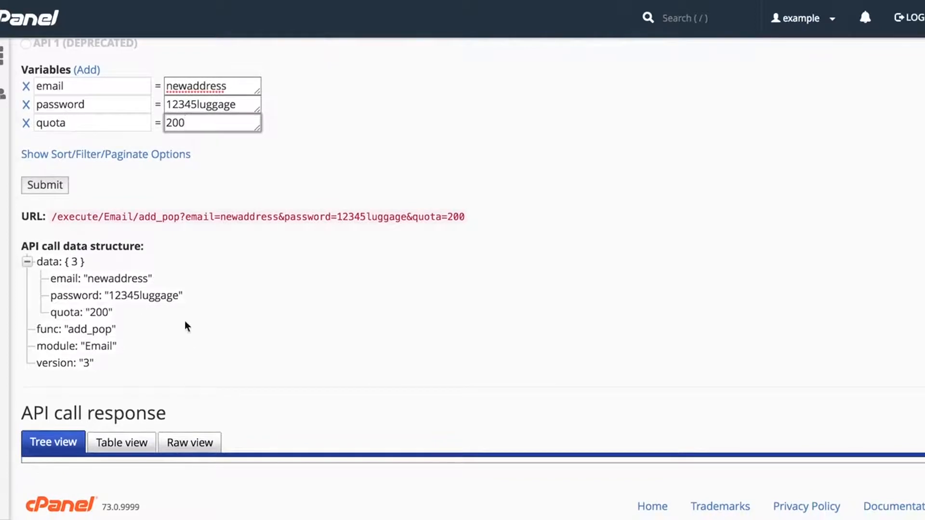
- Show the sort/filter/paginate options and add a filter row keeping Contains
{"action": "left_click", "coordinate": [135, 155]}
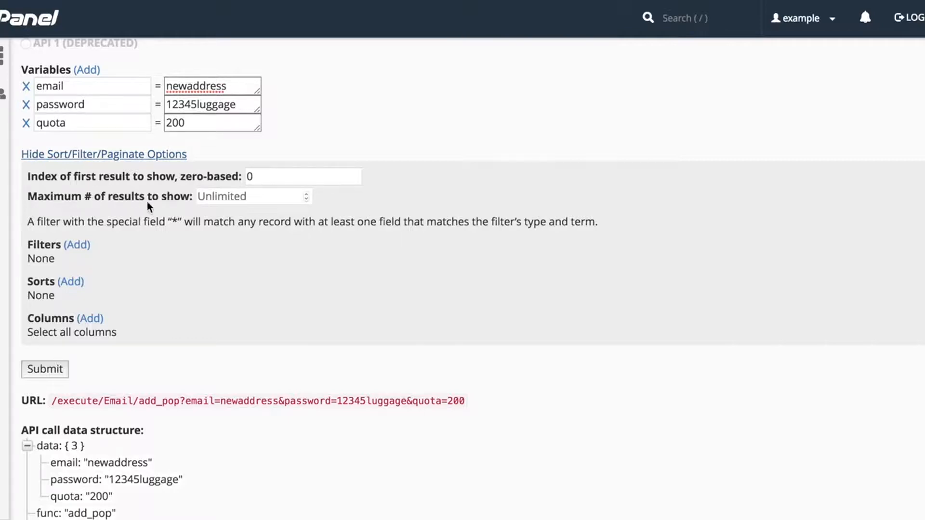
{"action": "left_click", "coordinate": [71, 249]}
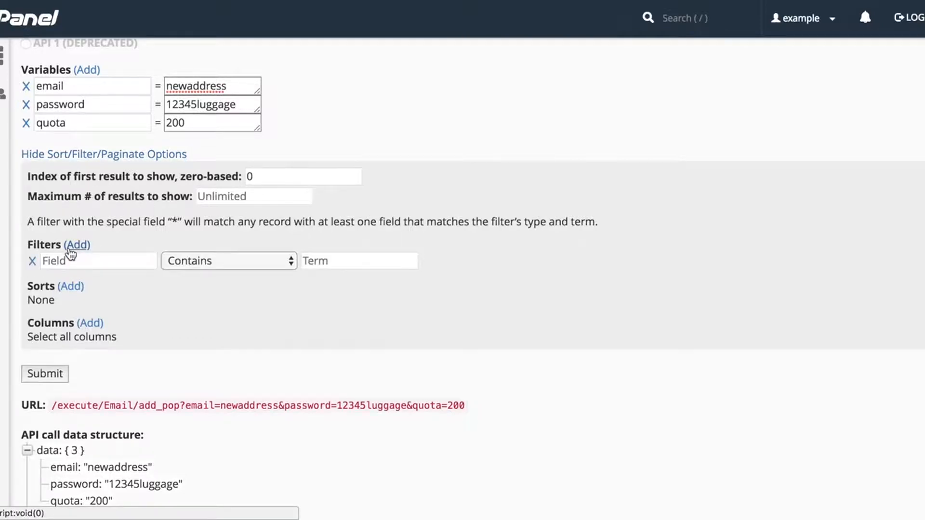
{"action": "left_click", "coordinate": [201, 265]}
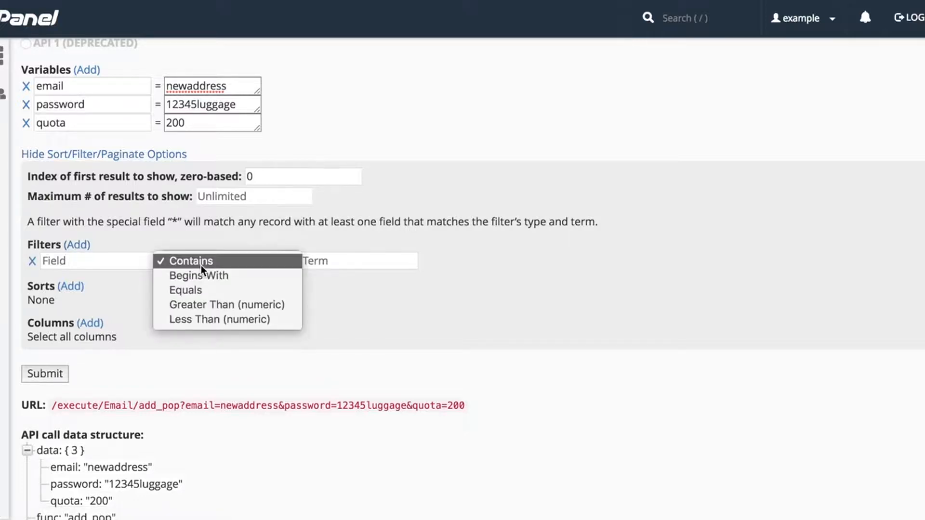
{"action": "left_click", "coordinate": [201, 265]}
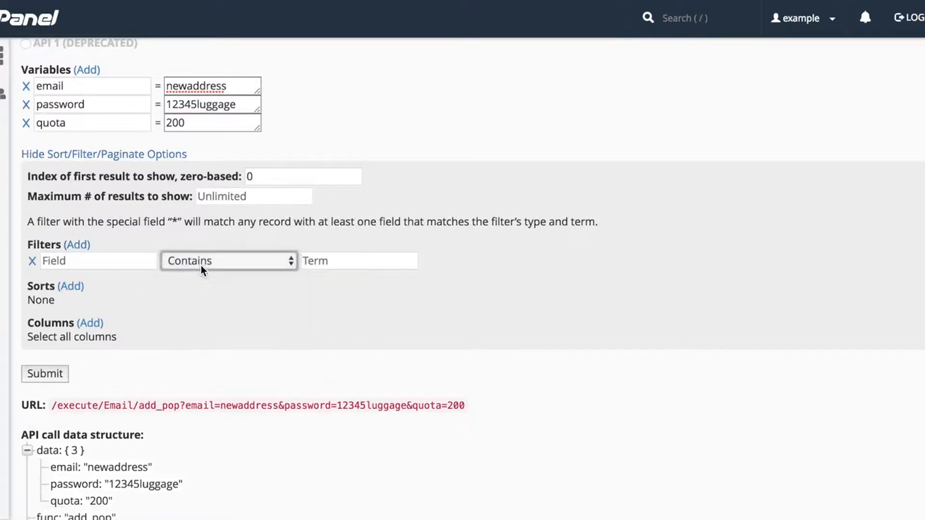
- Add a lexicographic sort row and a column row, then hide the options
{"action": "left_click", "coordinate": [79, 288]}
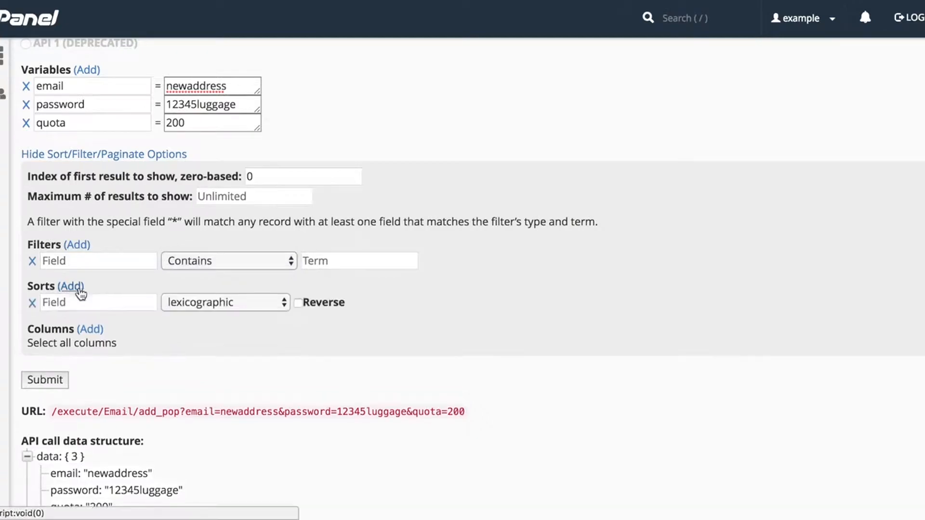
{"action": "left_click", "coordinate": [244, 301]}
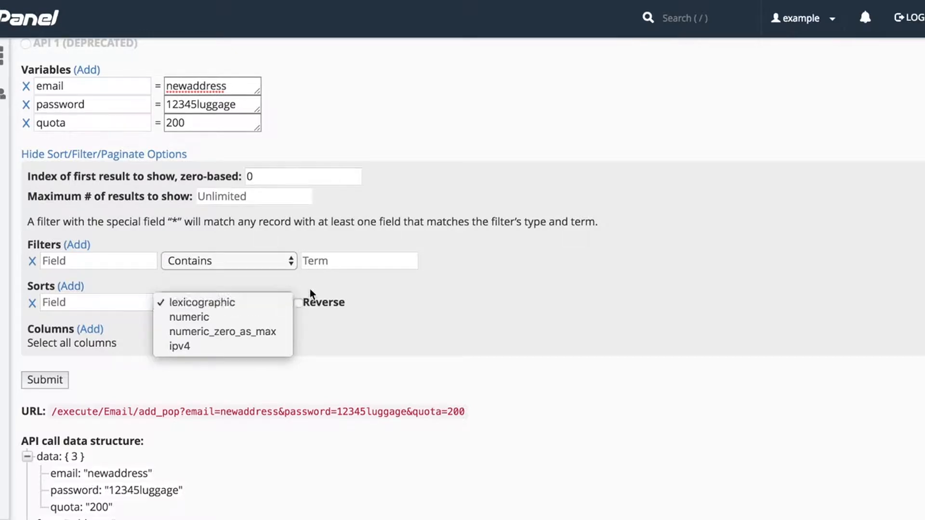
{"action": "left_click", "coordinate": [232, 302]}
{"action": "left_click", "coordinate": [102, 328]}
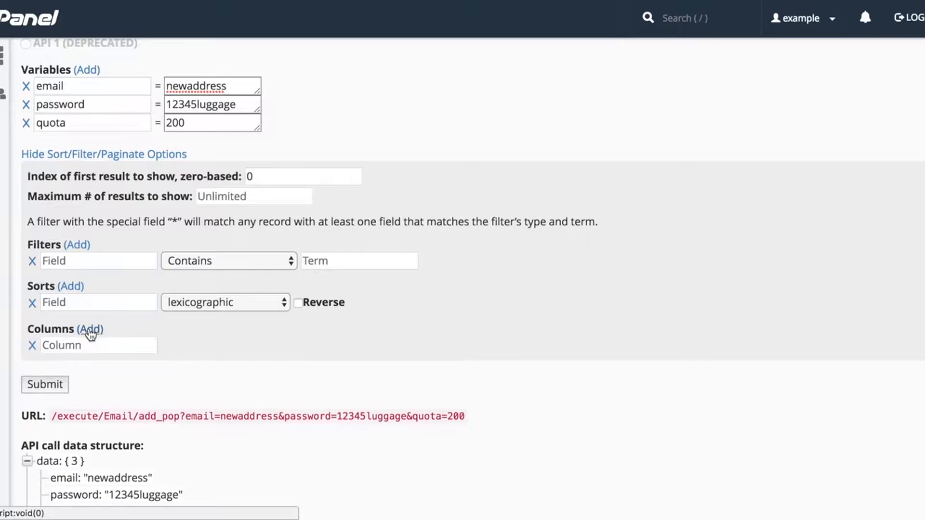
{"action": "left_click", "coordinate": [96, 344]}
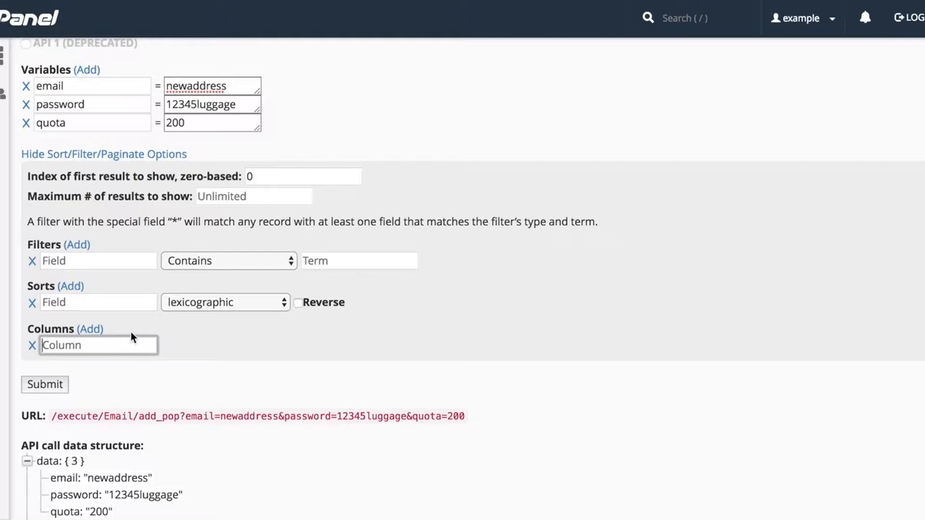
{"action": "left_click", "coordinate": [129, 155]}
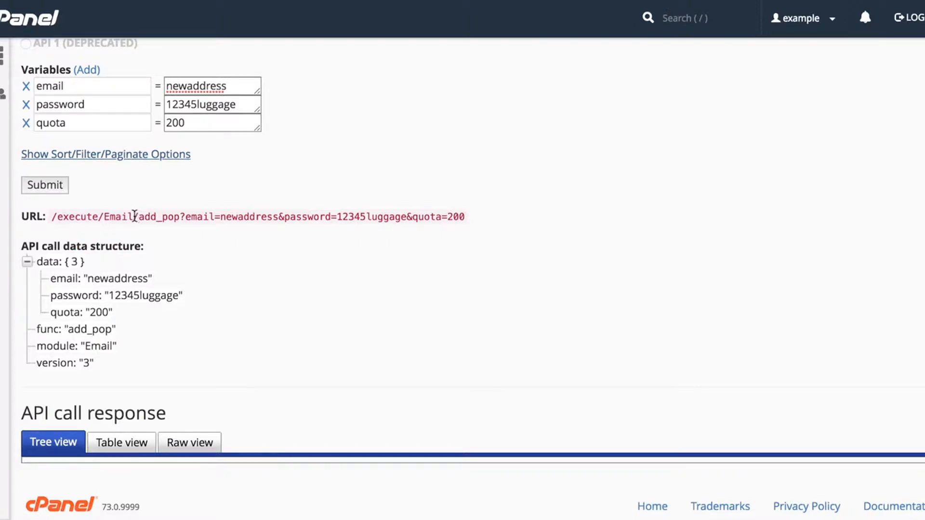
- Submit the add_pop call and review its status 1 response in tree, table and raw views
{"action": "left_click", "coordinate": [53, 190]}
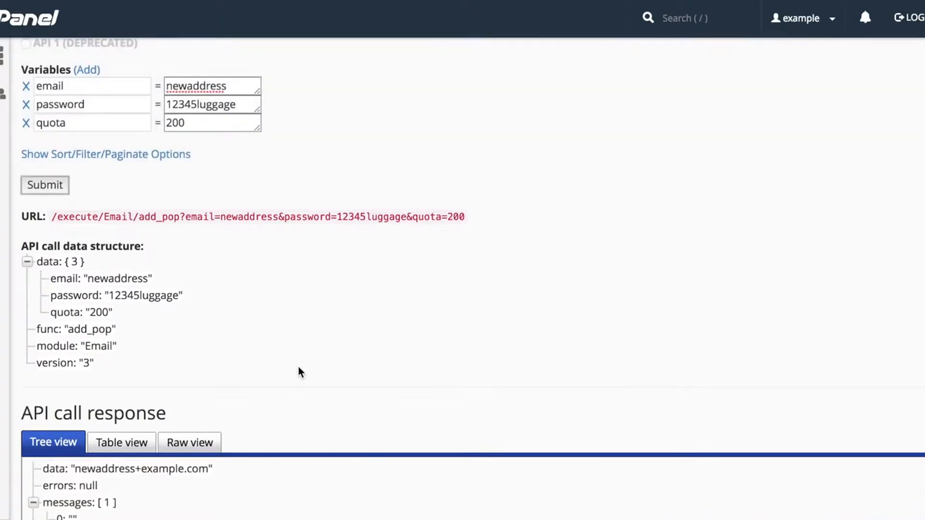
{"action": "scroll", "coordinate": [298, 371], "scroll_direction": "down", "scroll_amount": 3}
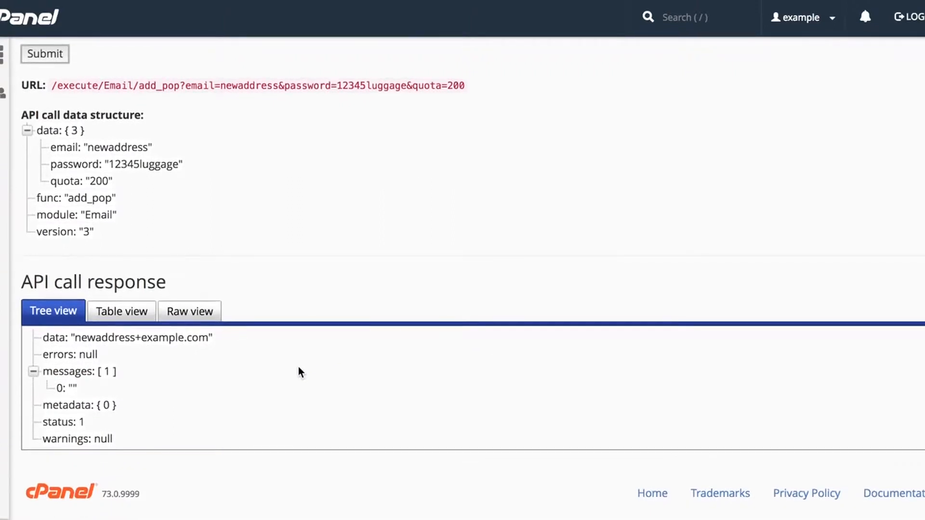
{"action": "left_click", "coordinate": [128, 313]}
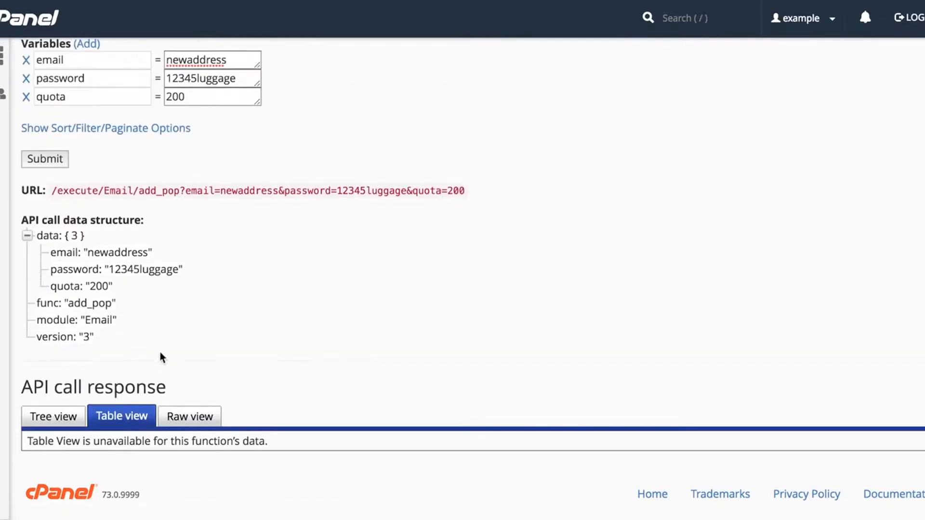
{"action": "left_click", "coordinate": [197, 418]}
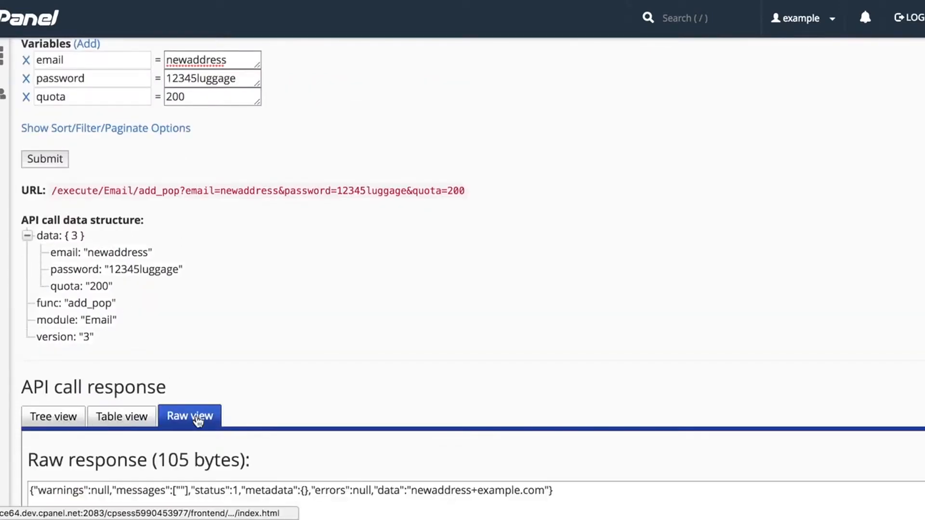
{"action": "scroll", "coordinate": [196, 419], "scroll_direction": "down", "scroll_amount": 2}
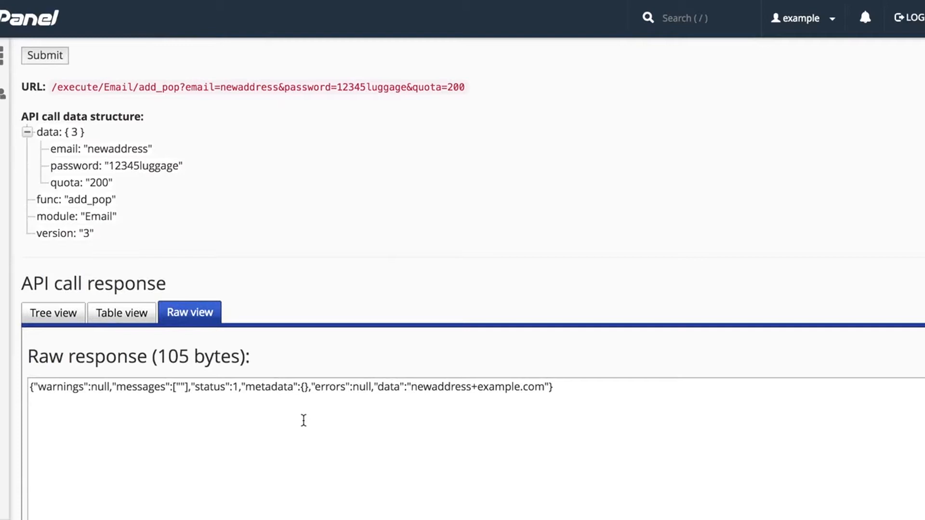
{"action": "scroll", "coordinate": [303, 420], "scroll_direction": "up", "scroll_amount": 5}
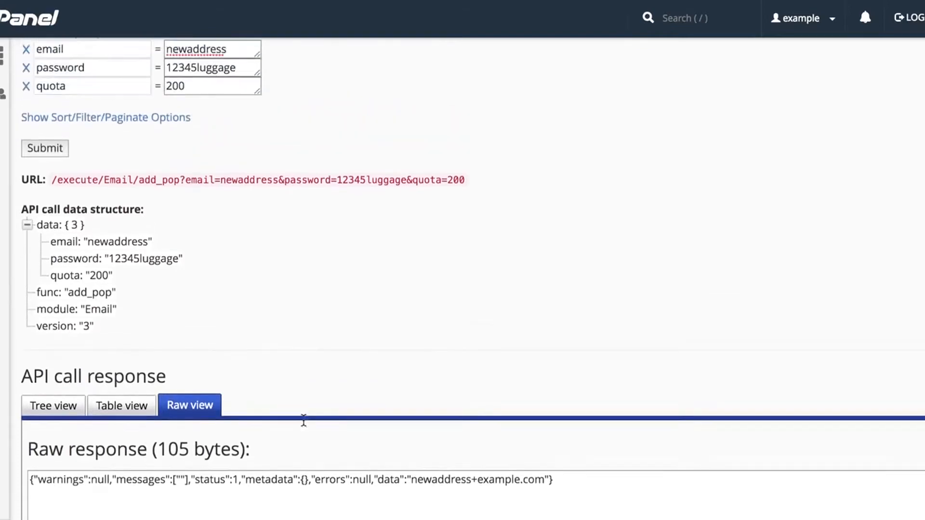
{"action": "scroll", "coordinate": [304, 426], "scroll_direction": "up", "scroll_amount": 1}
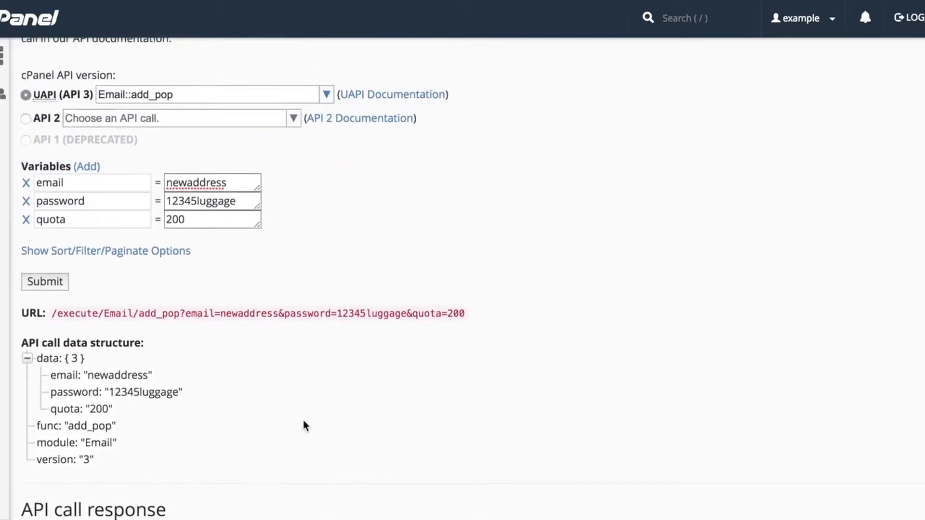
- Append 'w' to the email value, drop the password variable, and submit, getting a missing-password error
{"action": "left_click", "coordinate": [244, 187]}
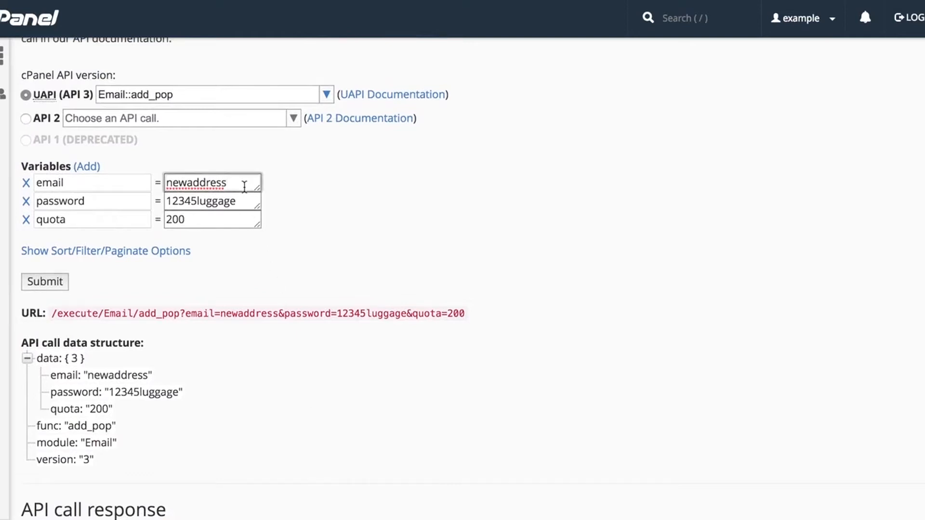
{"action": "type", "text": "w"}
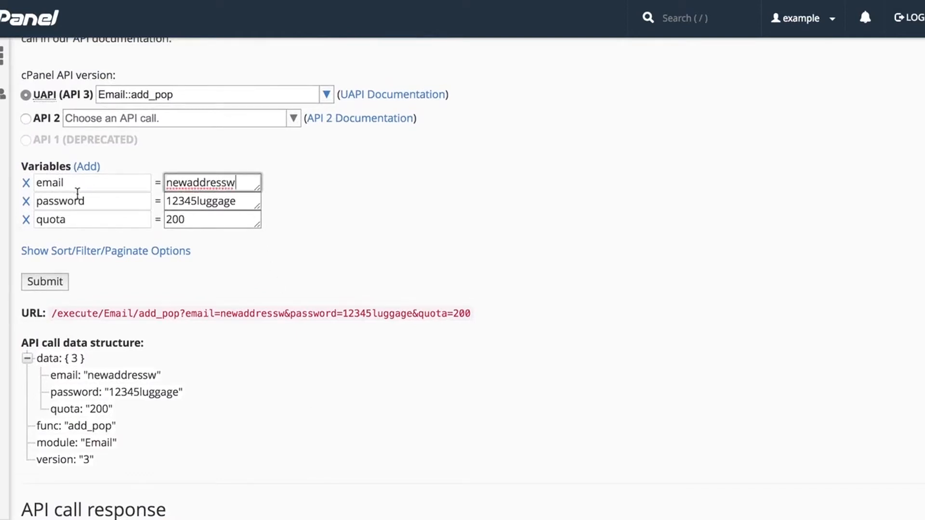
{"action": "left_click", "coordinate": [26, 201]}
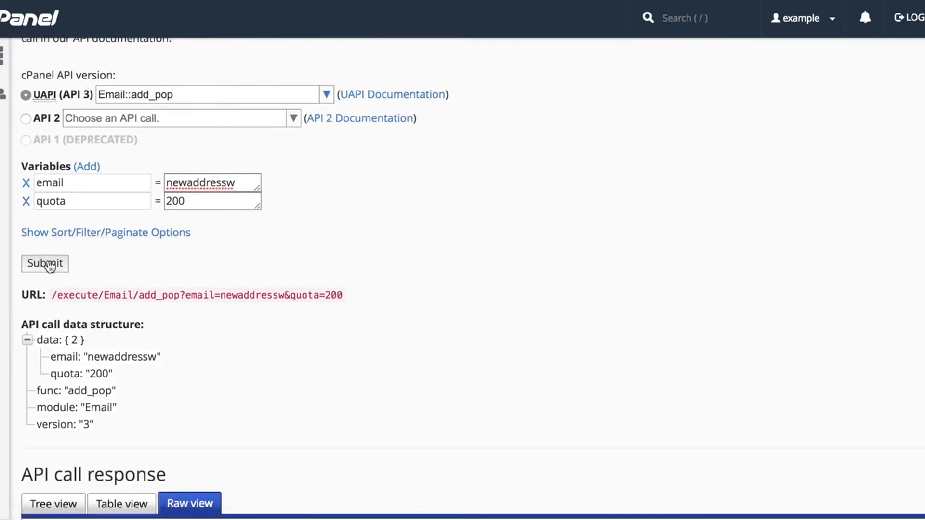
{"action": "left_click", "coordinate": [44, 263]}
{"action": "scroll", "coordinate": [50, 266], "scroll_direction": "down", "scroll_amount": 2}
{"action": "scroll", "coordinate": [49, 266], "scroll_direction": "down", "scroll_amount": 2}
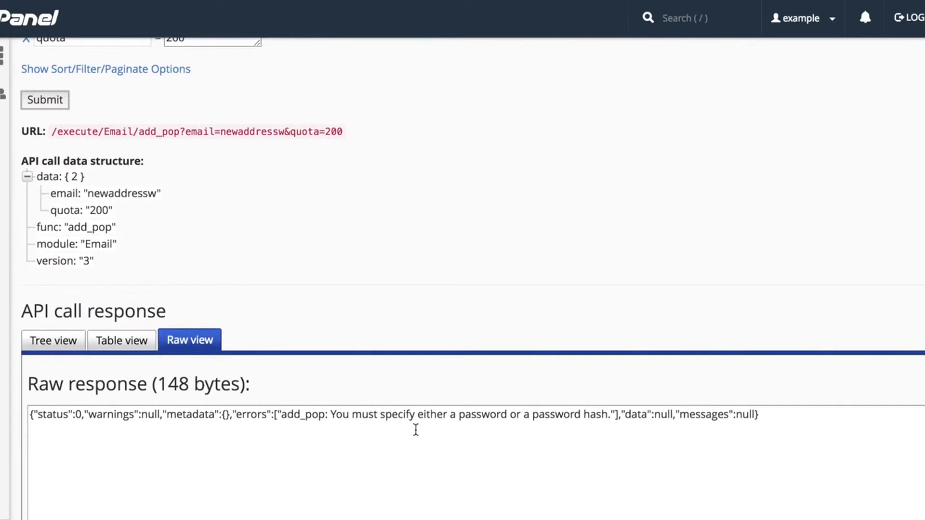
{"action": "scroll", "coordinate": [414, 427], "scroll_direction": "up", "scroll_amount": 5}
- Add a password variable with a new password value and resubmit the call
{"action": "left_click", "coordinate": [244, 238]}
{"action": "left_click", "coordinate": [86, 223]}
{"action": "left_click", "coordinate": [91, 273]}
{"action": "type", "text": "password"}
{"action": "key", "text": "Tab"}
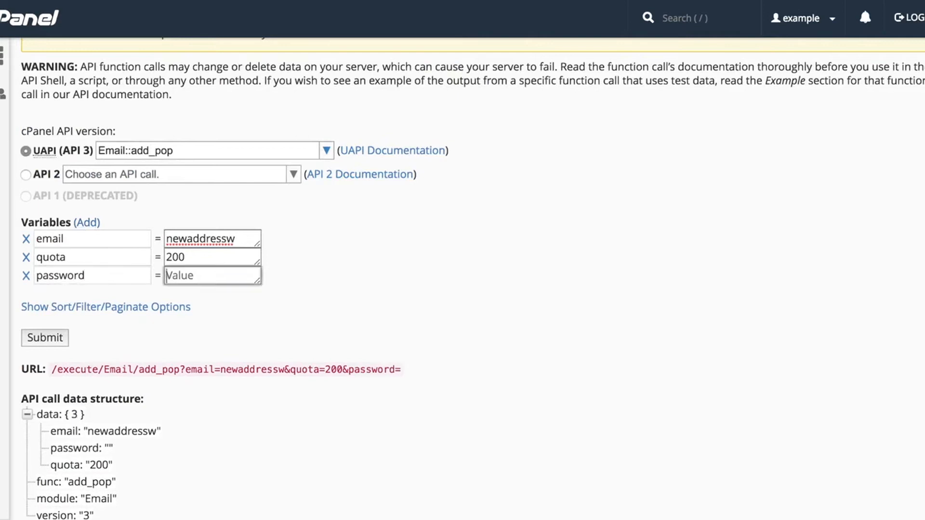
{"action": "type", "text": "test1234"}
{"action": "left_click", "coordinate": [44, 336]}
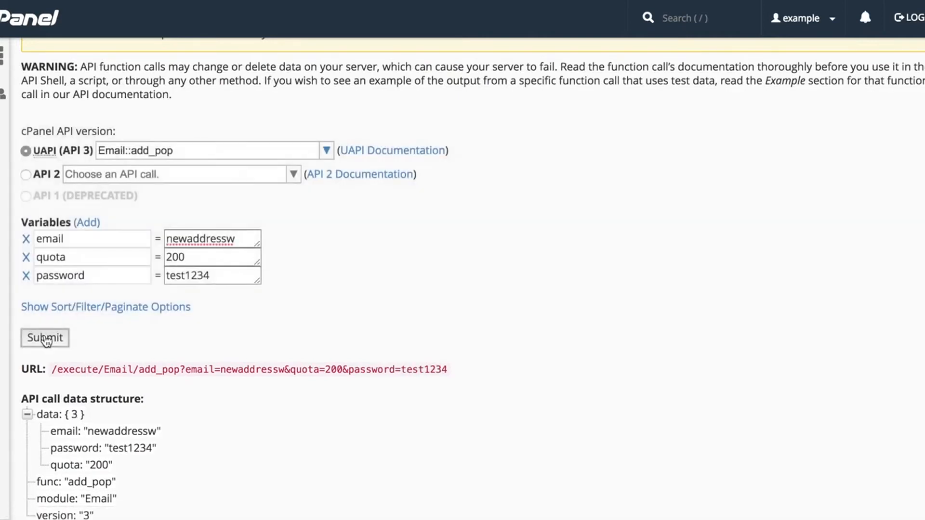
{"action": "scroll", "coordinate": [46, 341], "scroll_direction": "down", "scroll_amount": 5}
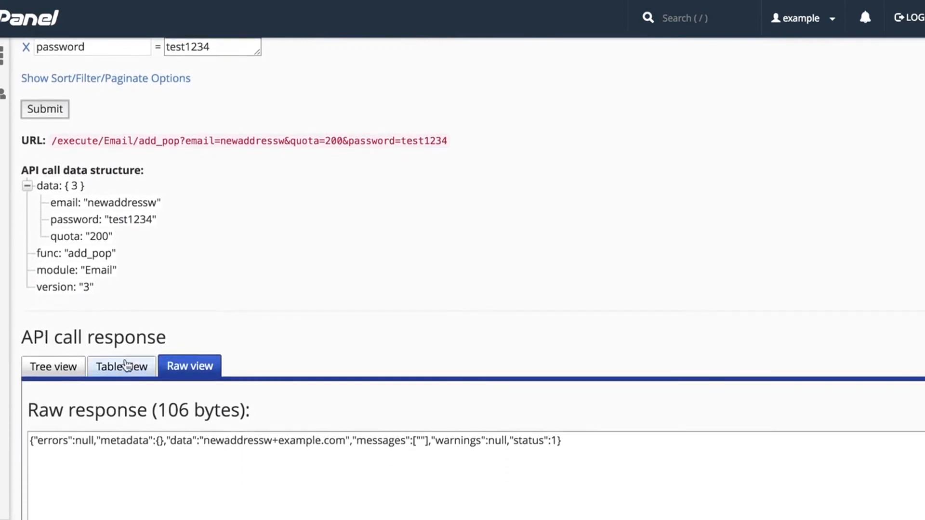